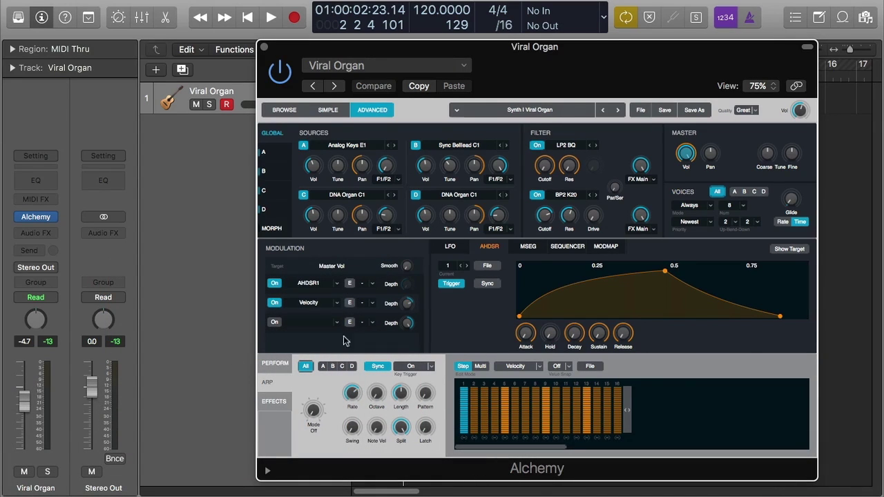
- Show Alchemy's Perform pads, glance at the preset browser, then return to Advanced and ARP
{"action": "left_click", "coordinate": [276, 363]}
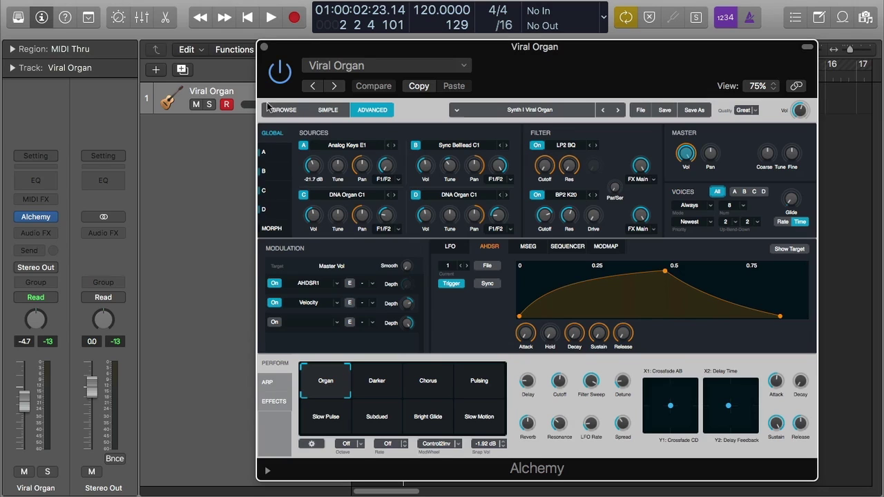
{"action": "left_click", "coordinate": [294, 110]}
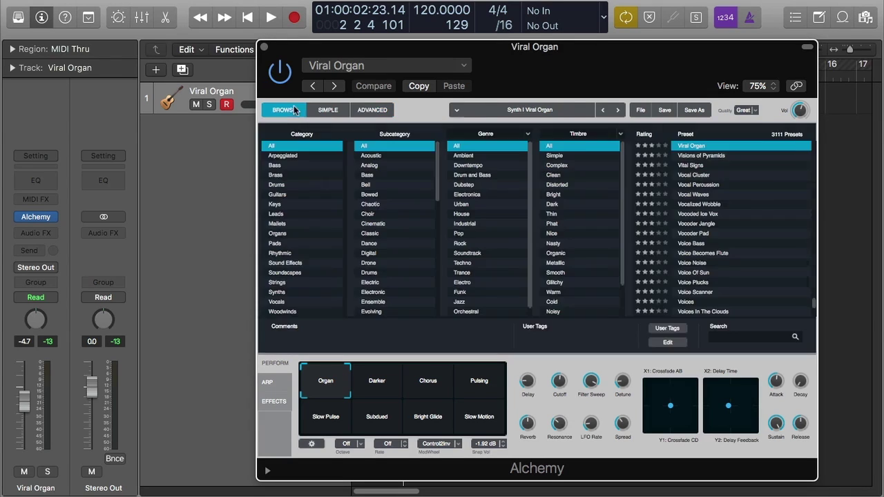
{"action": "left_click", "coordinate": [328, 110]}
{"action": "left_click", "coordinate": [378, 107]}
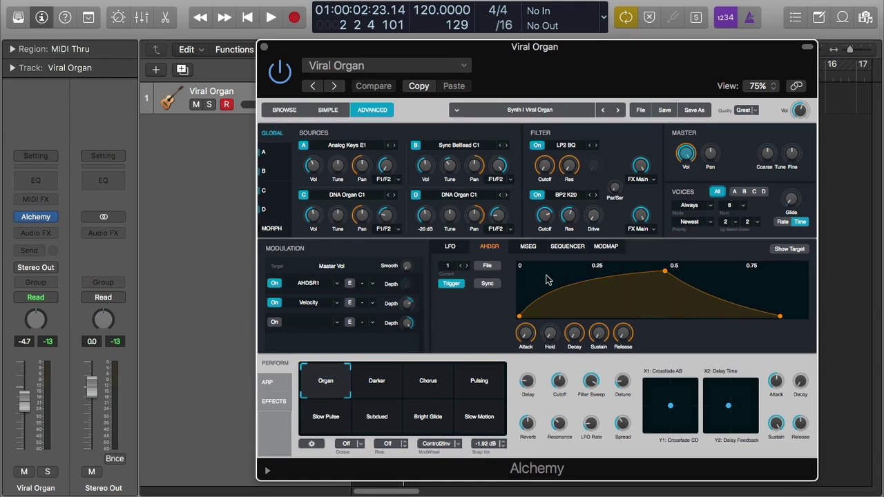
{"action": "left_click", "coordinate": [271, 384]}
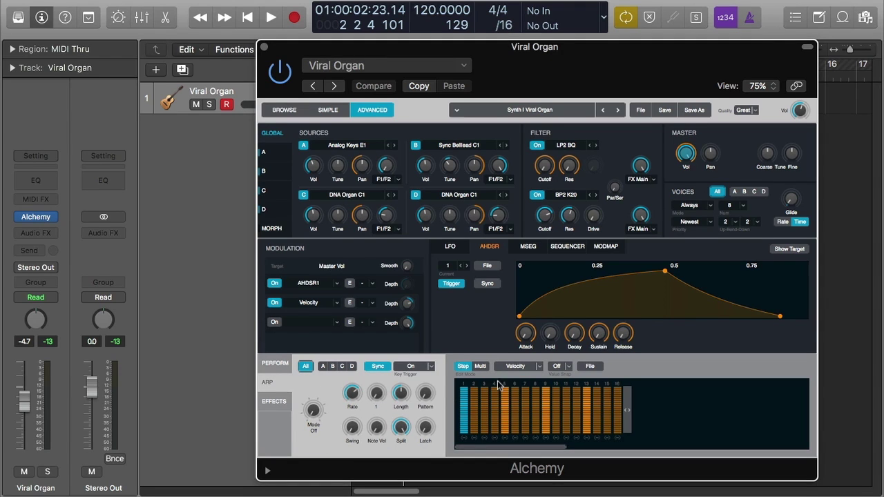
- Go from the preset browser back to Advanced view and show the modulation Sequencer tab
{"action": "left_click", "coordinate": [279, 111]}
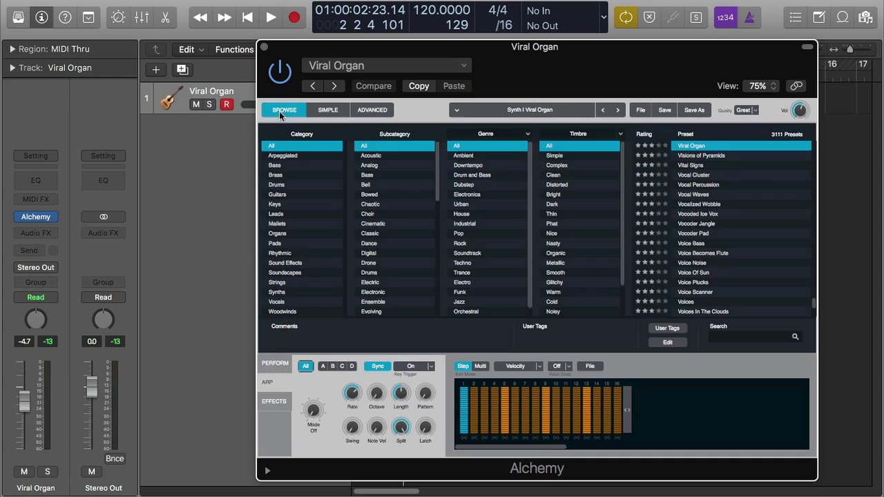
{"action": "left_click", "coordinate": [384, 112]}
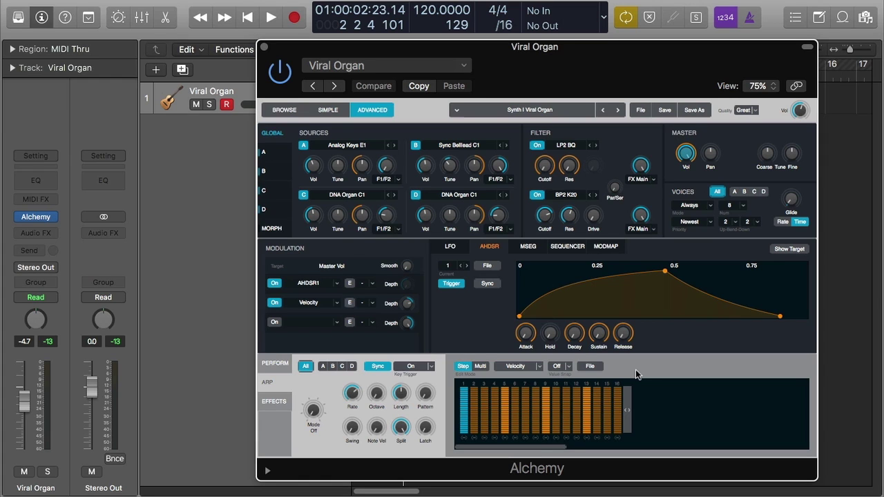
{"action": "left_click", "coordinate": [567, 245]}
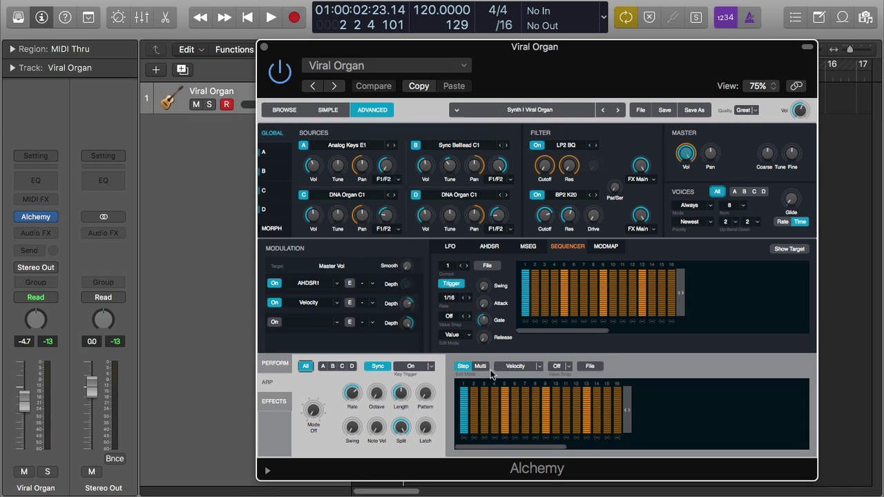
{"action": "left_click", "coordinate": [530, 366]}
{"action": "left_click", "coordinate": [645, 356]}
- Open the arp File menu listing preset, Save, Clear, Randomize and MIDI import options
{"action": "left_click", "coordinate": [600, 367]}
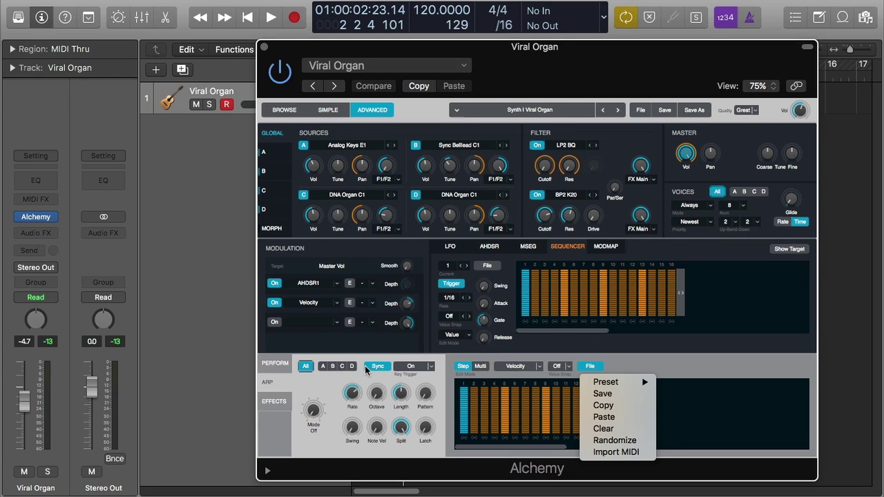
- Switch the arpeggiator source to A only, then back to All sources
{"action": "left_click", "coordinate": [320, 366]}
{"action": "left_click", "coordinate": [320, 366]}
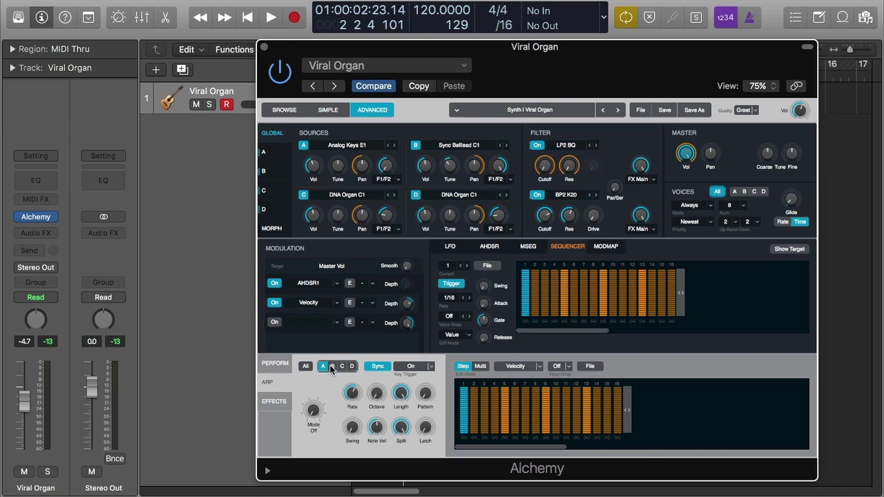
{"action": "left_click", "coordinate": [590, 365]}
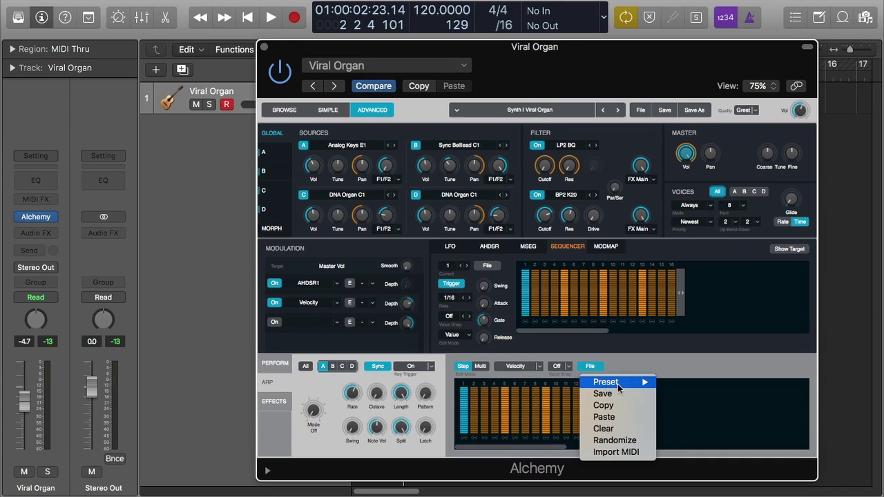
{"action": "left_click", "coordinate": [303, 365]}
{"action": "left_click", "coordinate": [303, 365]}
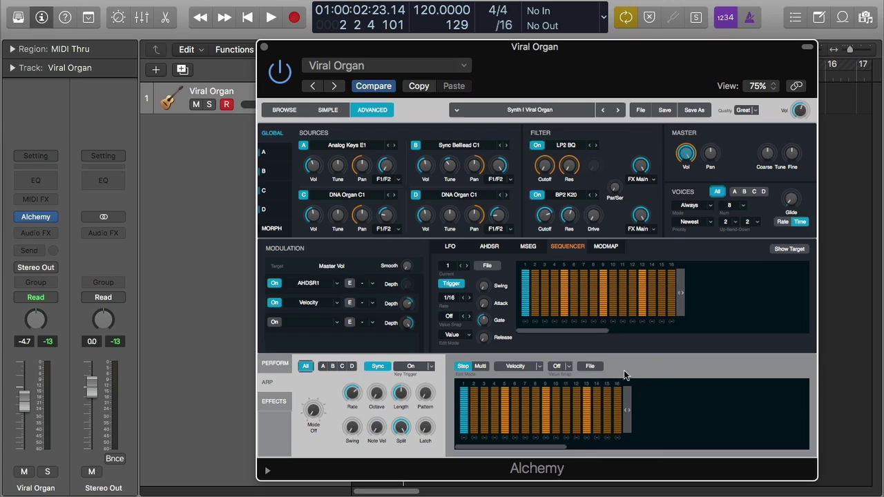
{"action": "left_click", "coordinate": [591, 366]}
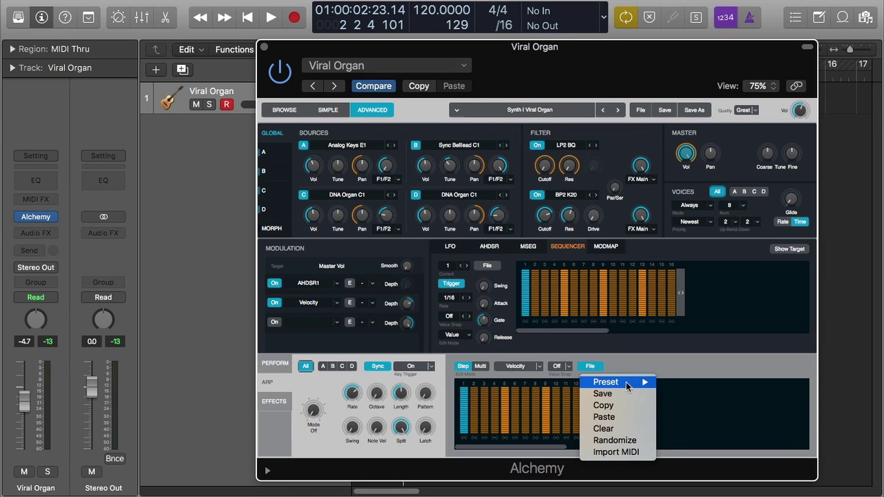
- Apply File > Clear to the arp pattern, then File > Randomize for new 16-step velocities
{"action": "left_click", "coordinate": [628, 428]}
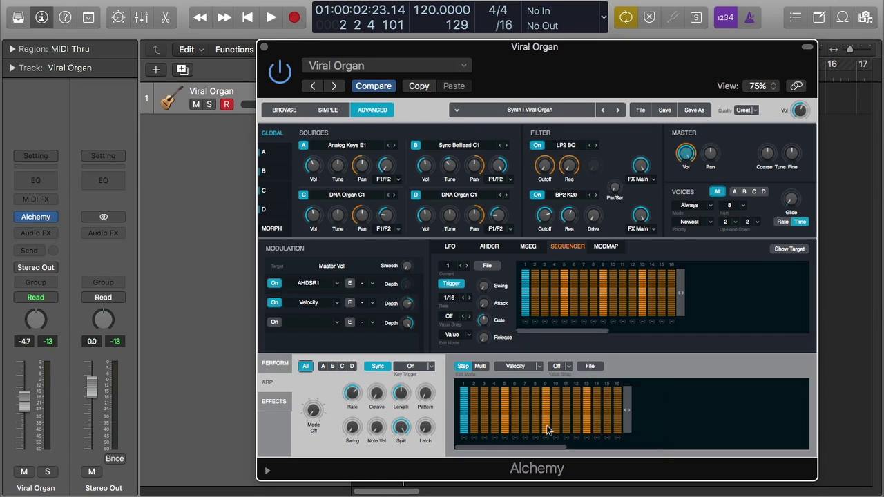
{"action": "left_click", "coordinate": [591, 367]}
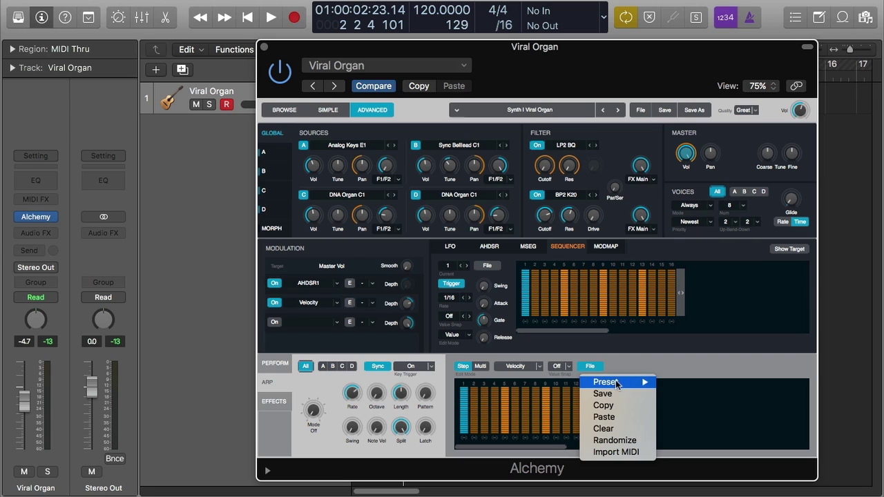
{"action": "left_click", "coordinate": [646, 441]}
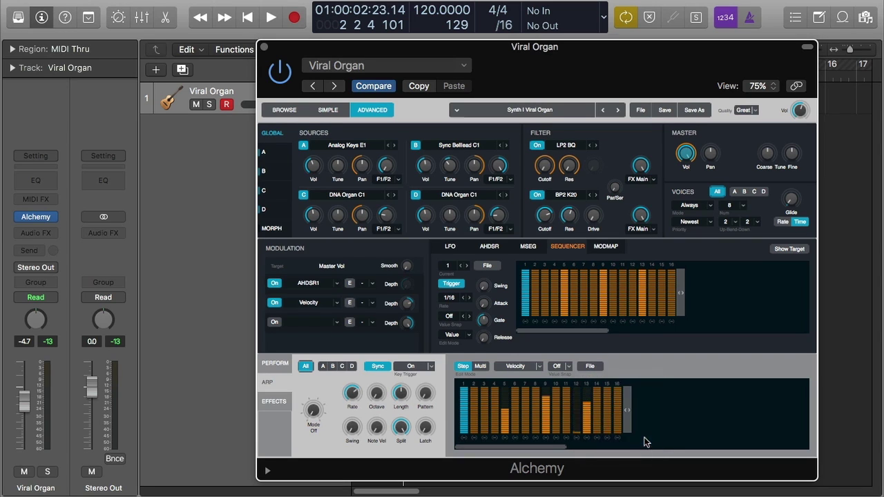
{"action": "left_click", "coordinate": [600, 366]}
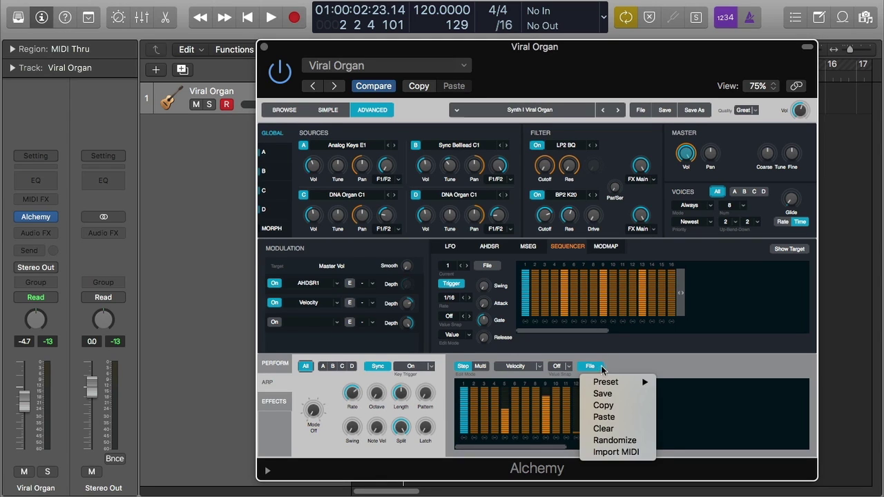
{"action": "left_click", "coordinate": [683, 358]}
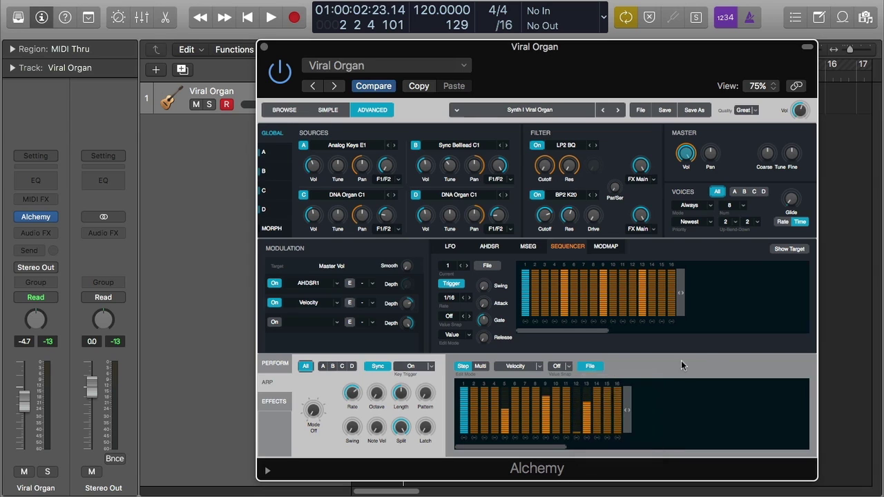
- Choose Save… in the arp File menu to bring up the Save arp File dialog
{"action": "left_click", "coordinate": [590, 367]}
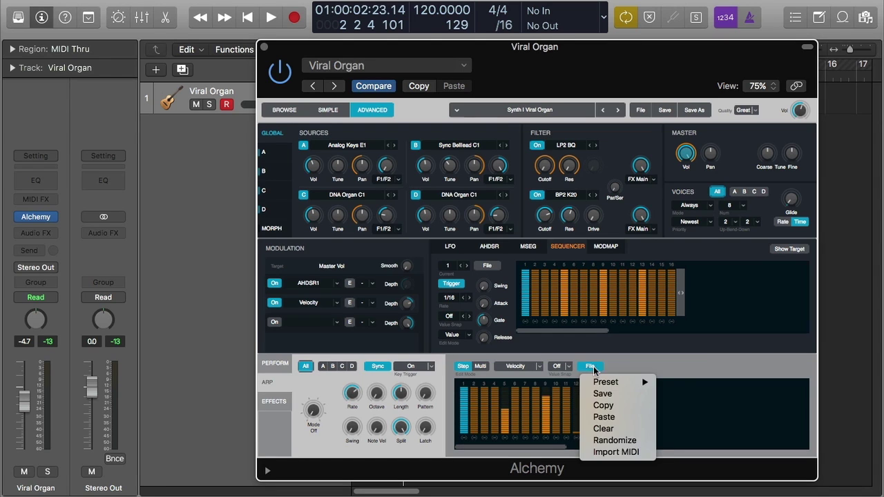
{"action": "left_click", "coordinate": [620, 397]}
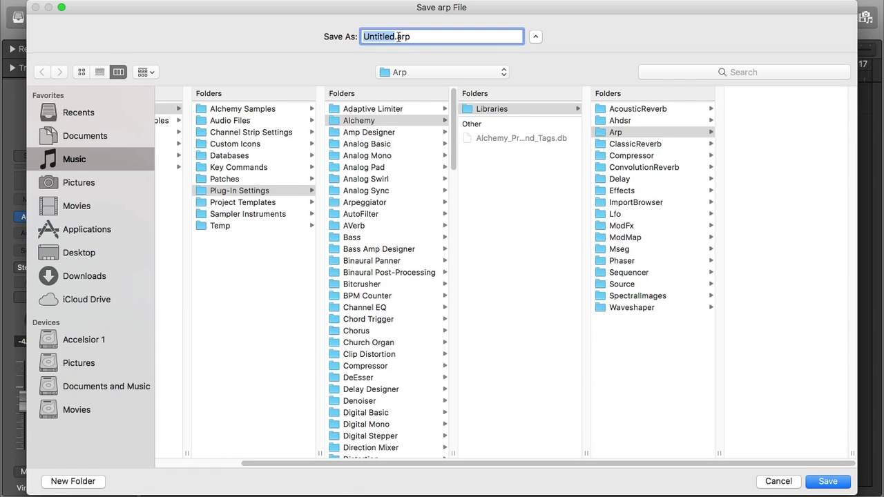
{"action": "left_click", "coordinate": [777, 482]}
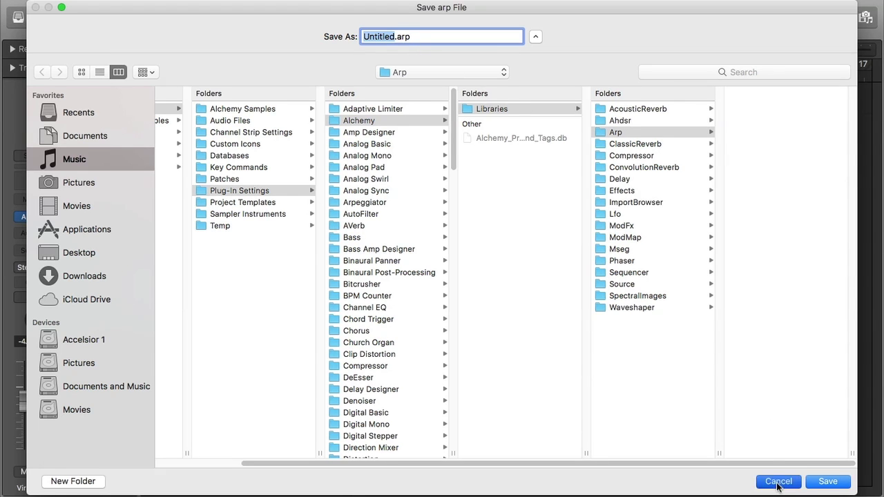
{"action": "left_click", "coordinate": [592, 366]}
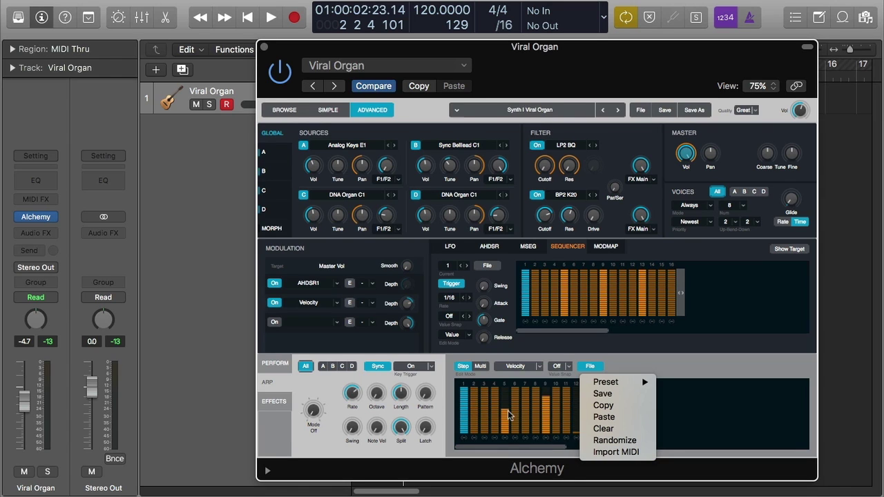
- Drag the arp sequencer's length handle one step right, making the pattern 17 steps
{"action": "left_click", "coordinate": [689, 369]}
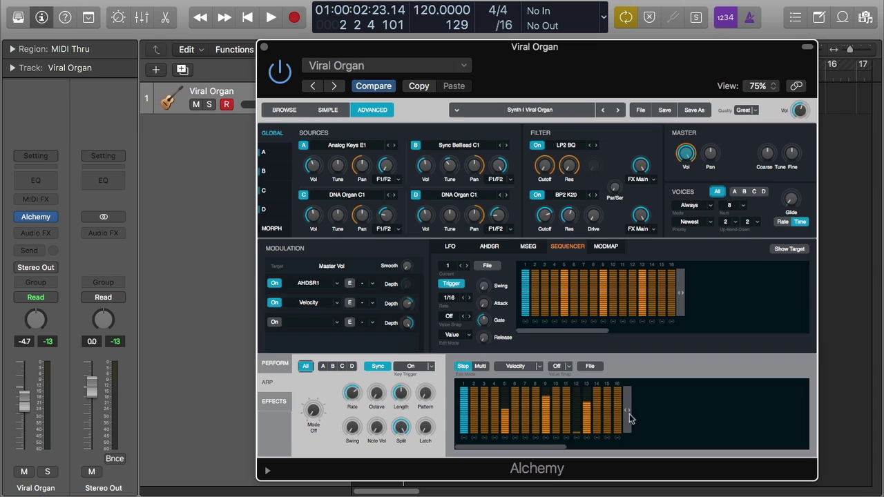
{"action": "mouse_move", "coordinate": [627, 412]}
{"action": "left_mouse_down"}
{"action": "mouse_move", "coordinate": [667, 415]}
{"action": "mouse_move", "coordinate": [628, 413]}
{"action": "left_mouse_up"}
{"action": "left_click", "coordinate": [595, 367]}
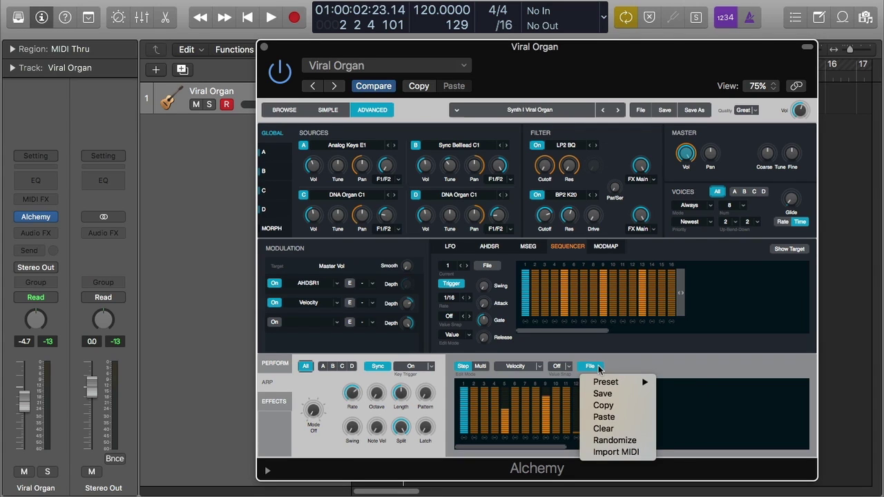
- Apply File > Randomize to give all 17 arp steps new random velocities
{"action": "left_click", "coordinate": [639, 441]}
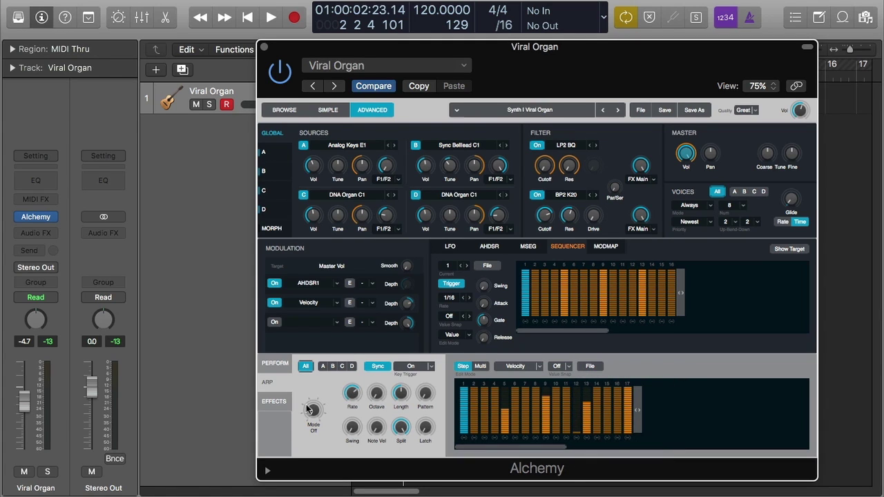
{"action": "mouse_move", "coordinate": [353, 419]}
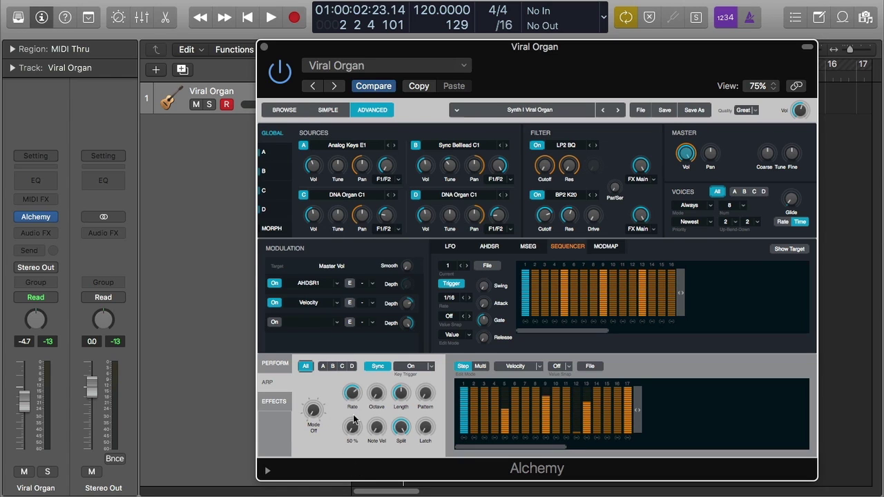